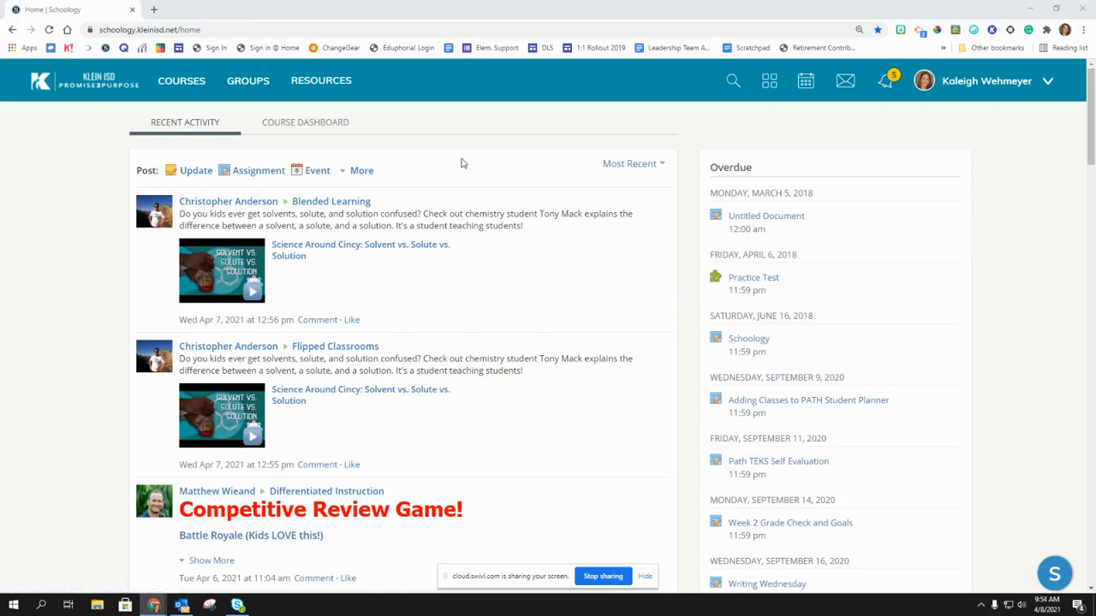
Open the Curriculum Documents folder for 5th Grade Math in the Klein ISD Curriculum group's resources
click(272, 86)
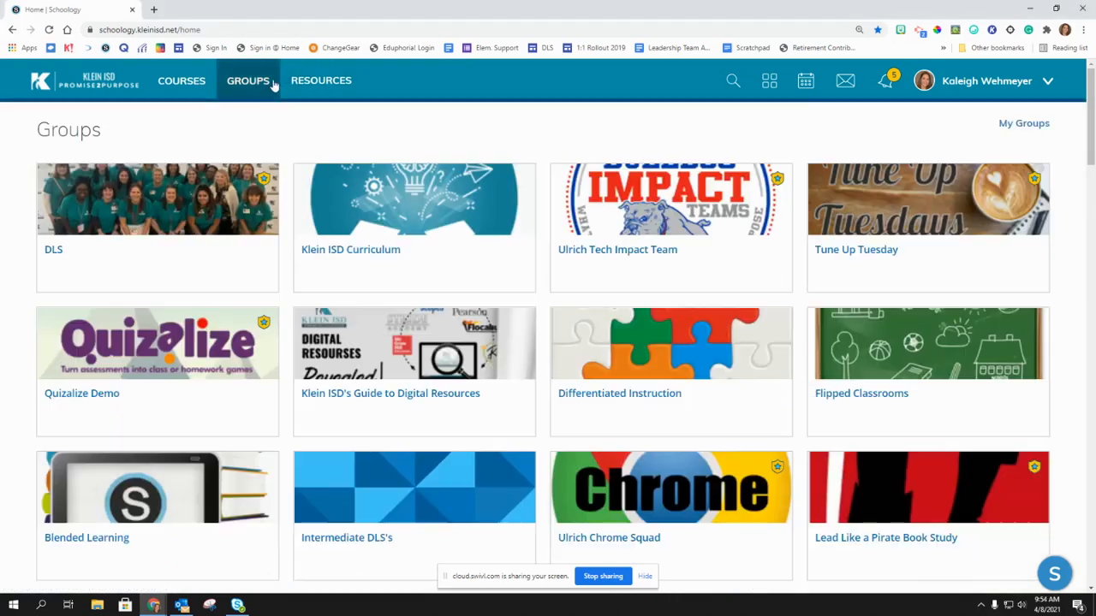
click(394, 220)
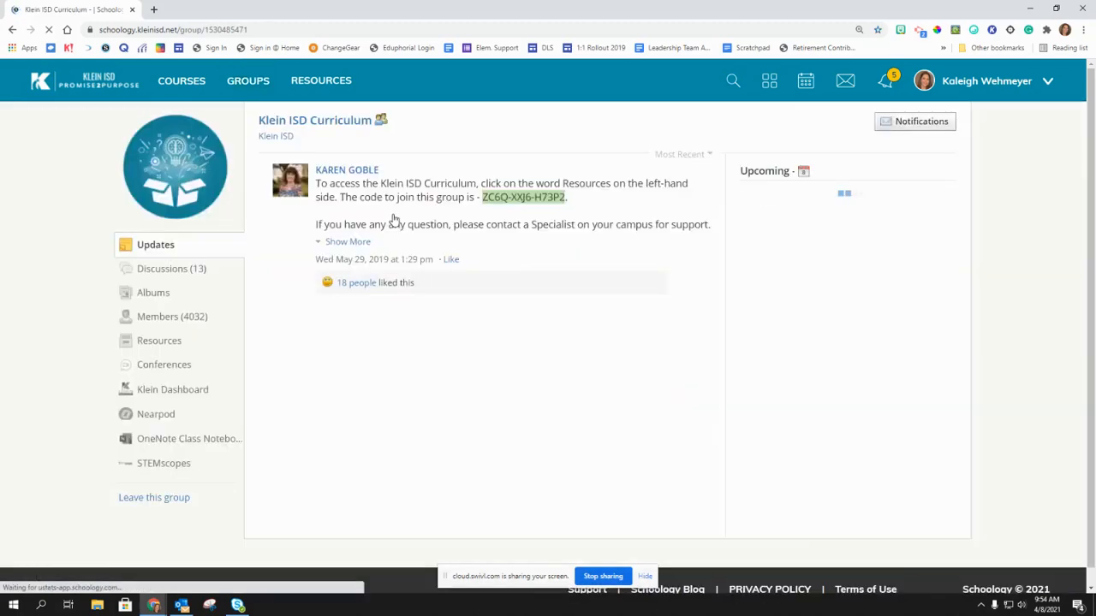
click(170, 344)
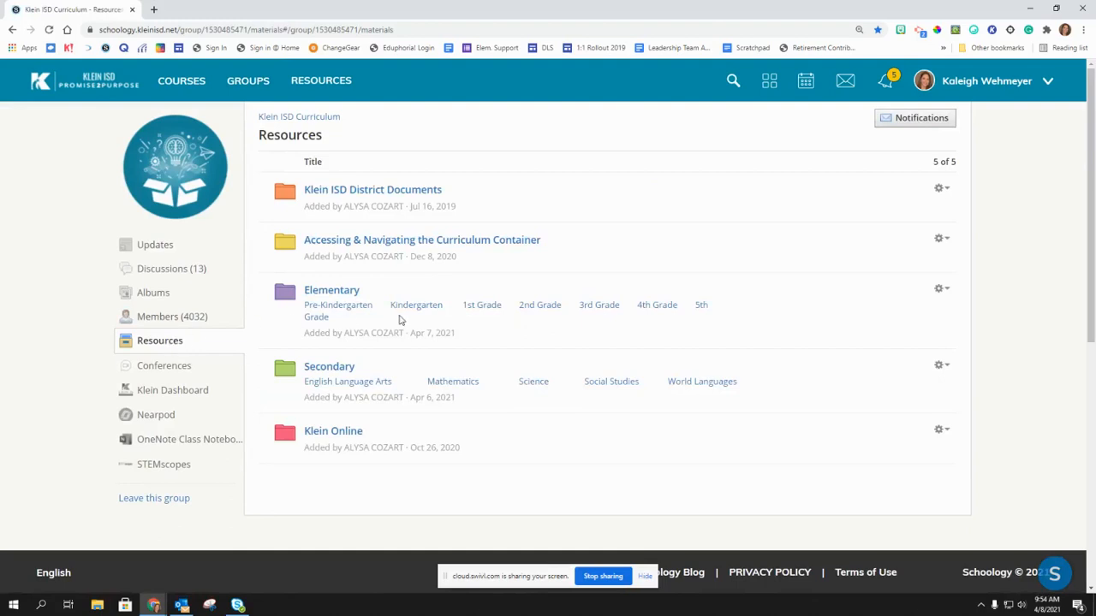
click(701, 308)
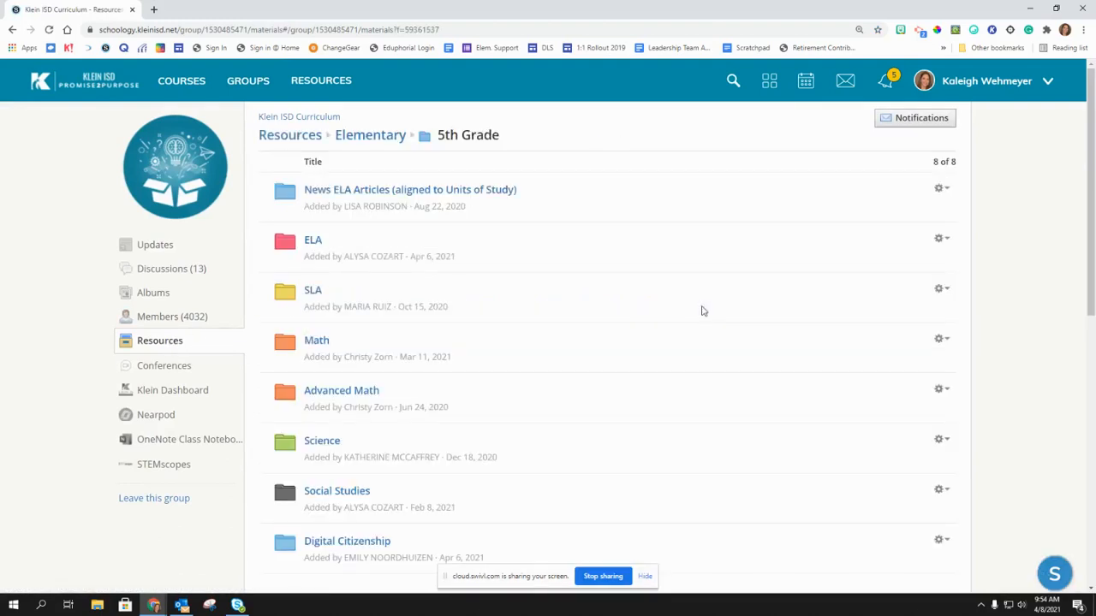
click(314, 342)
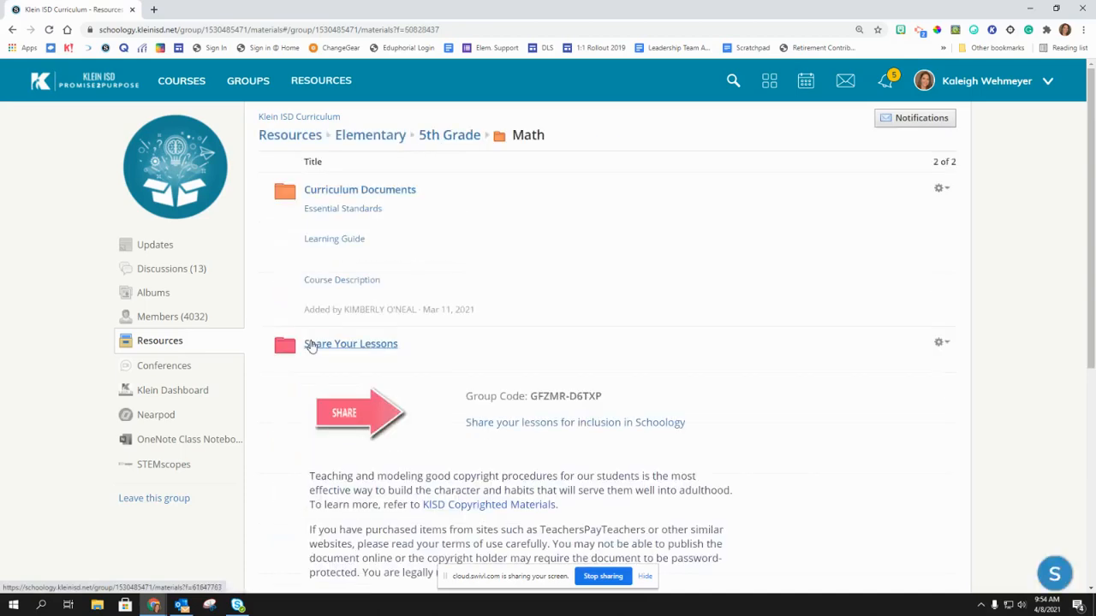
click(369, 198)
Open the Evaluation for Learning folder inside the 04.Graphing unit
scroll(420, 313, down, 4)
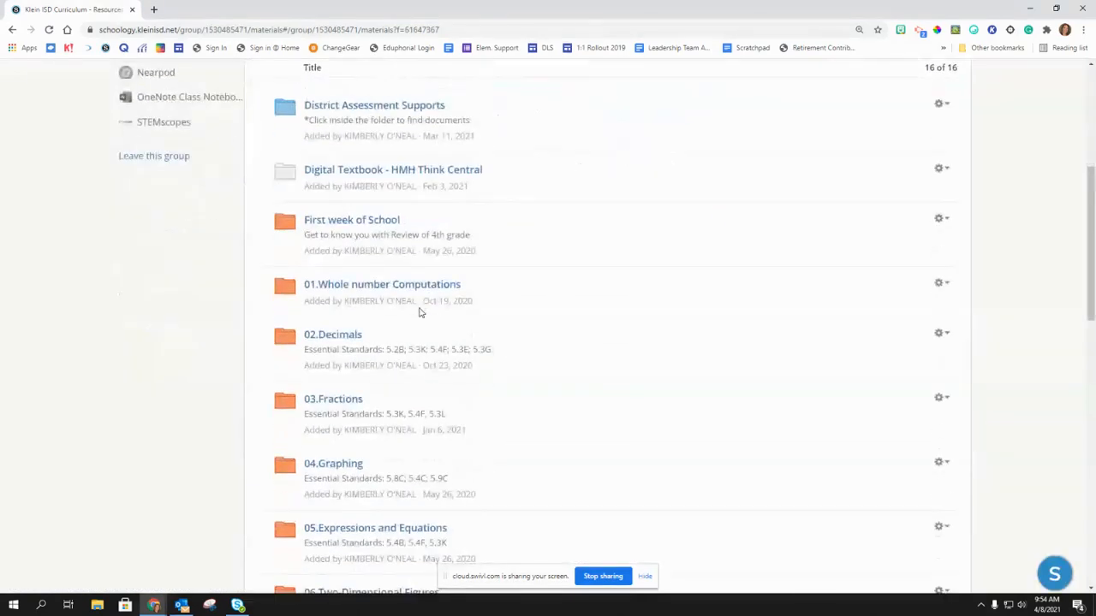
scroll(420, 313, down, 4)
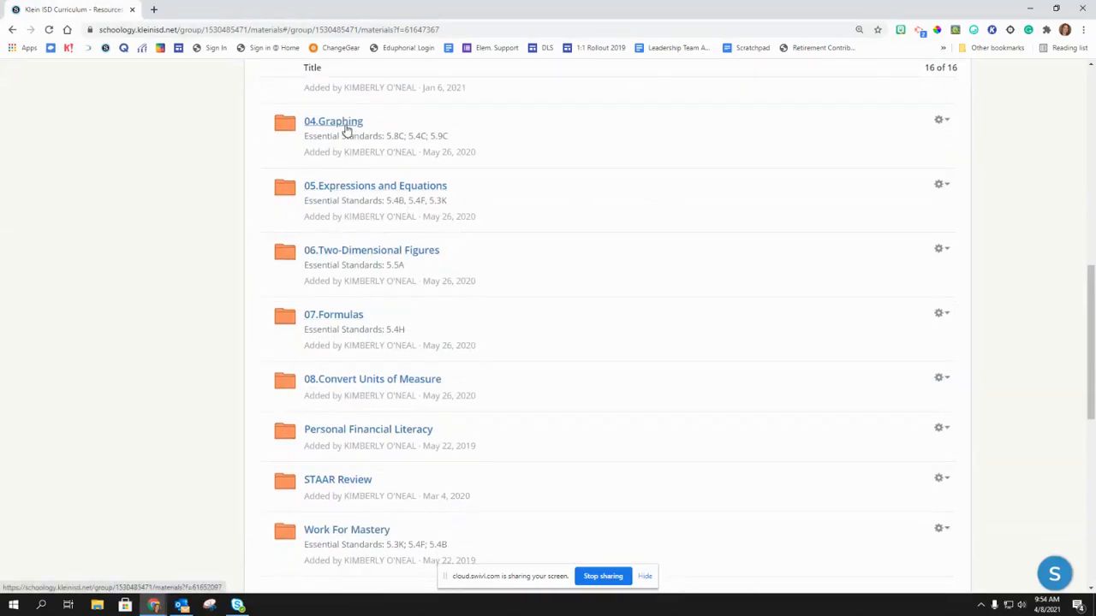
click(347, 129)
scroll(444, 318, down, 3)
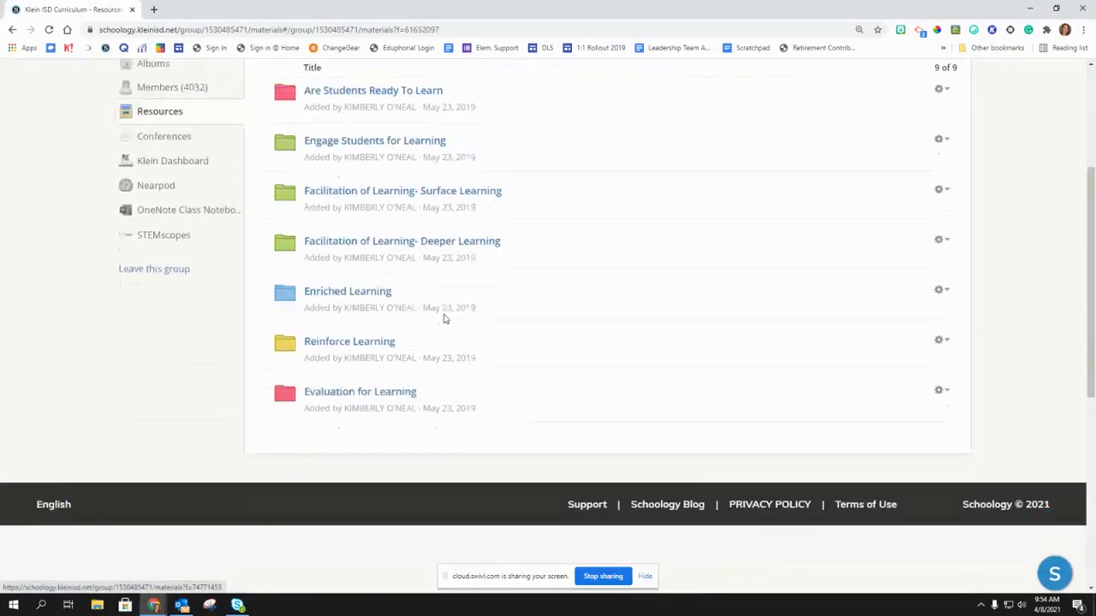
click(368, 339)
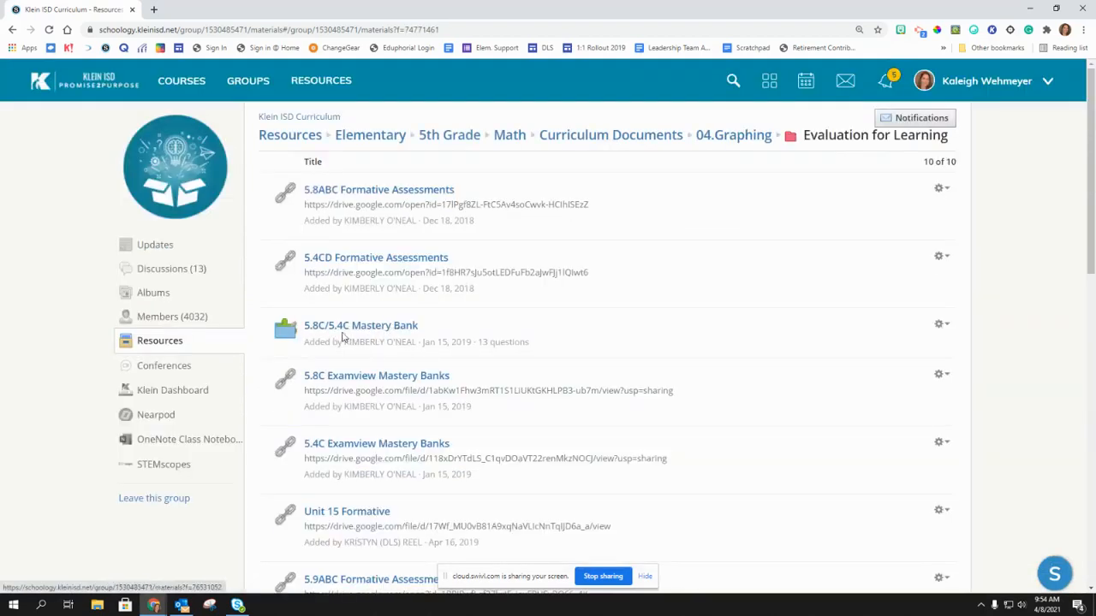
Copy the 5.8C/5.4C Mastery Bank to the Home collection without choosing a folder
click(945, 326)
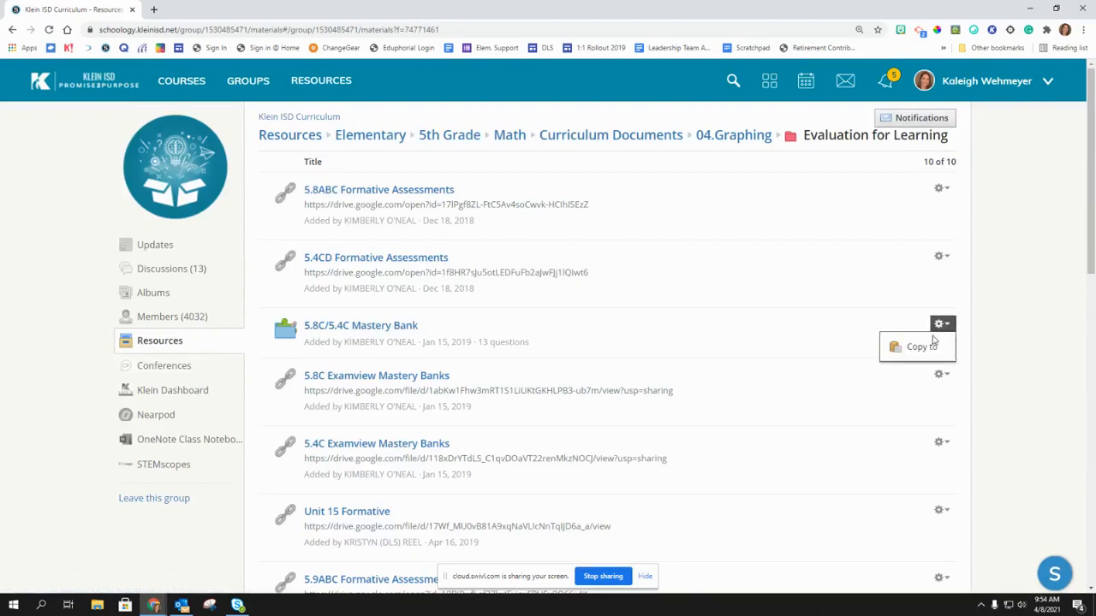
click(924, 344)
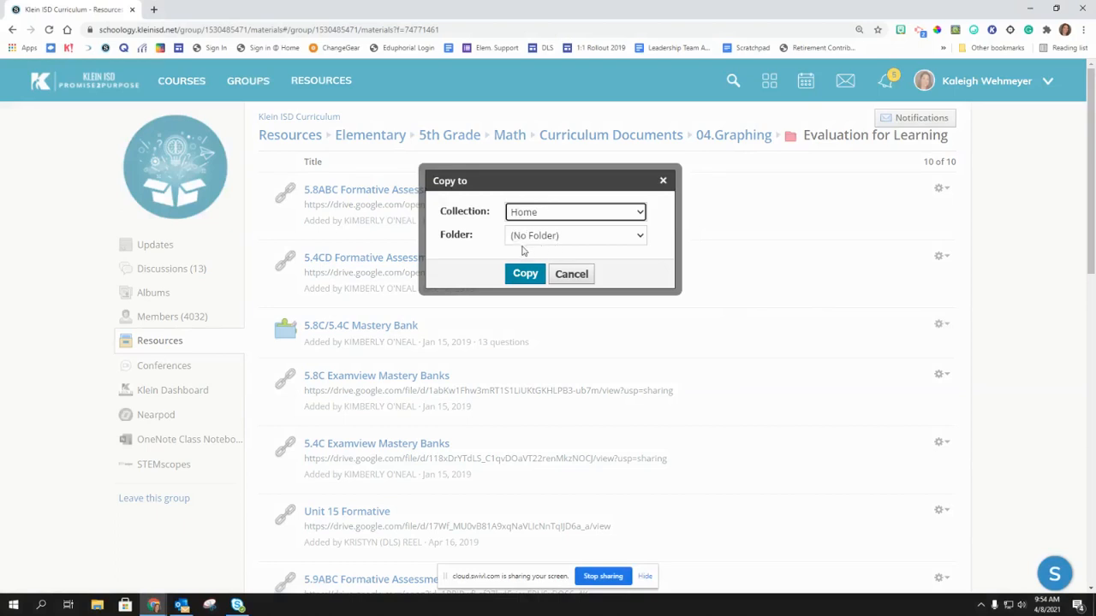
click(524, 274)
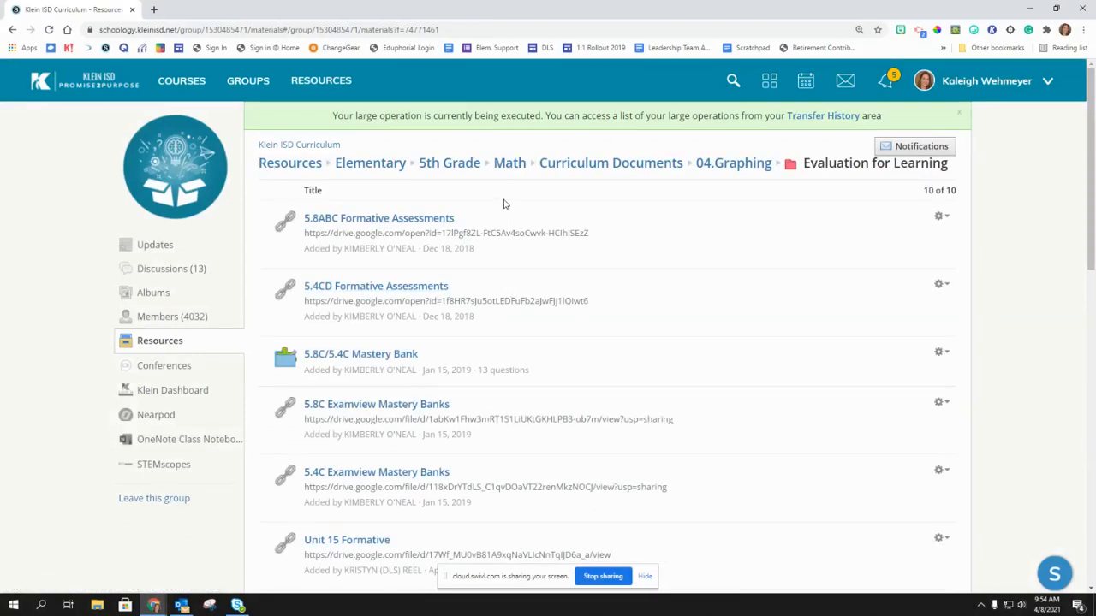
Create a test/quiz named Graphing Test with the Math category in the first Social Studies practice course
click(168, 85)
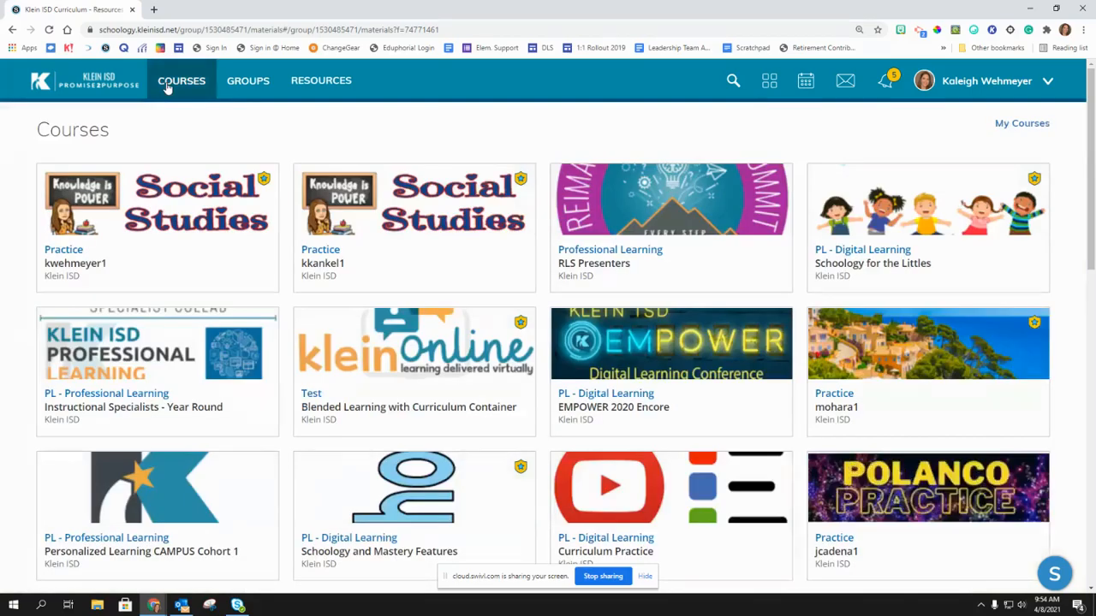
click(161, 189)
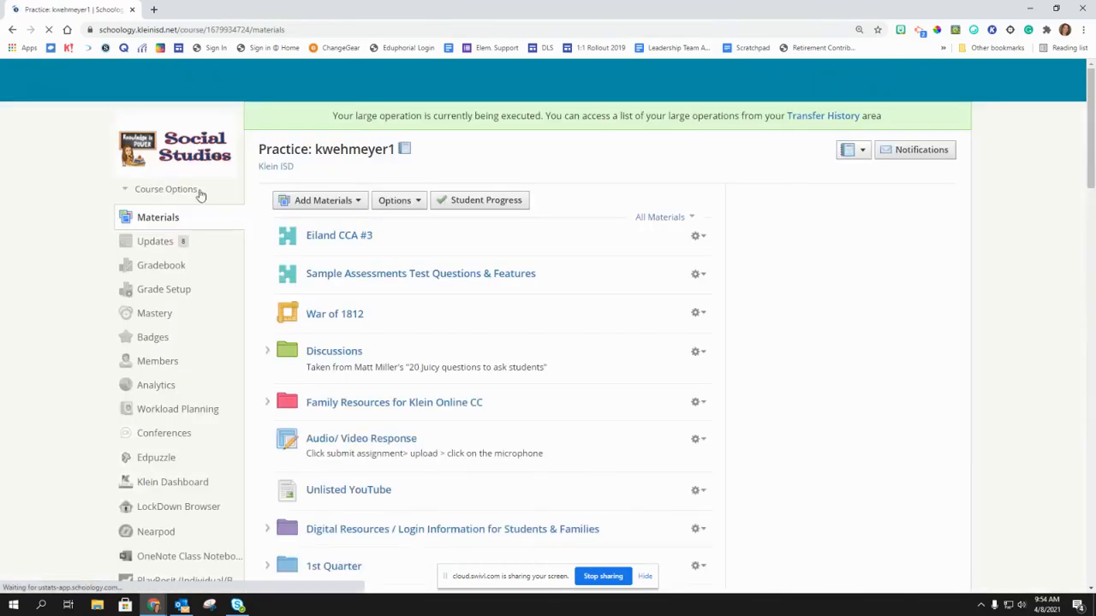
click(311, 202)
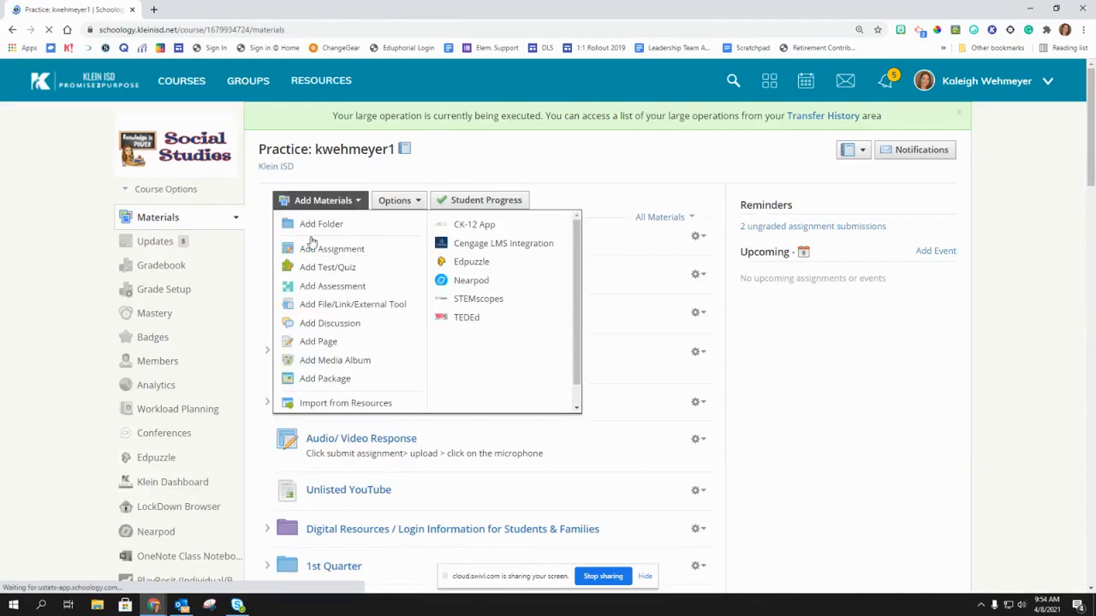
click(312, 269)
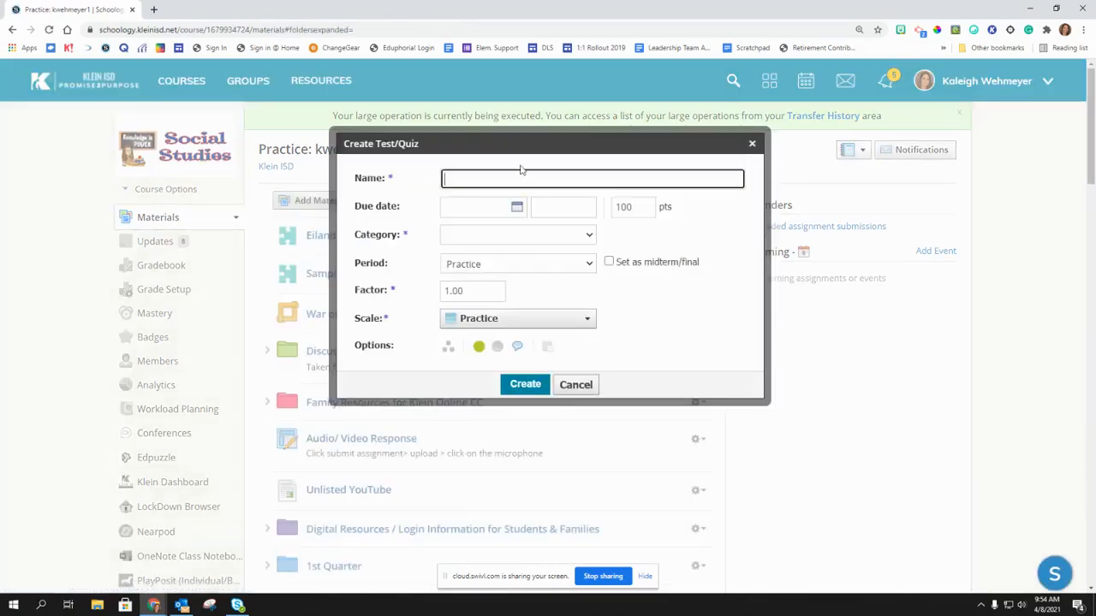
text(Graphing Test)
click(532, 236)
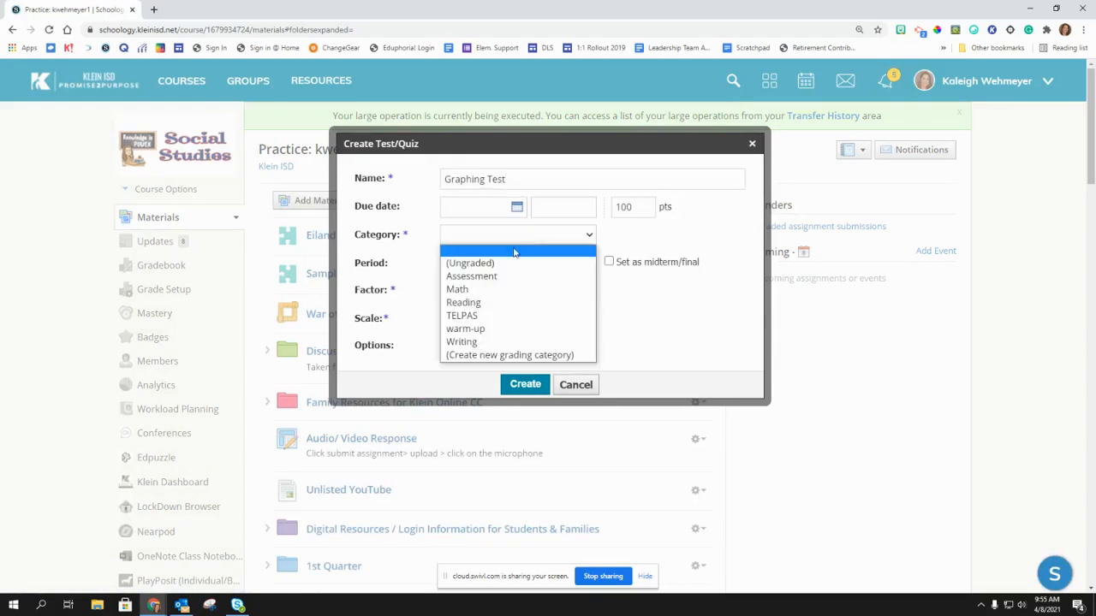
click(463, 289)
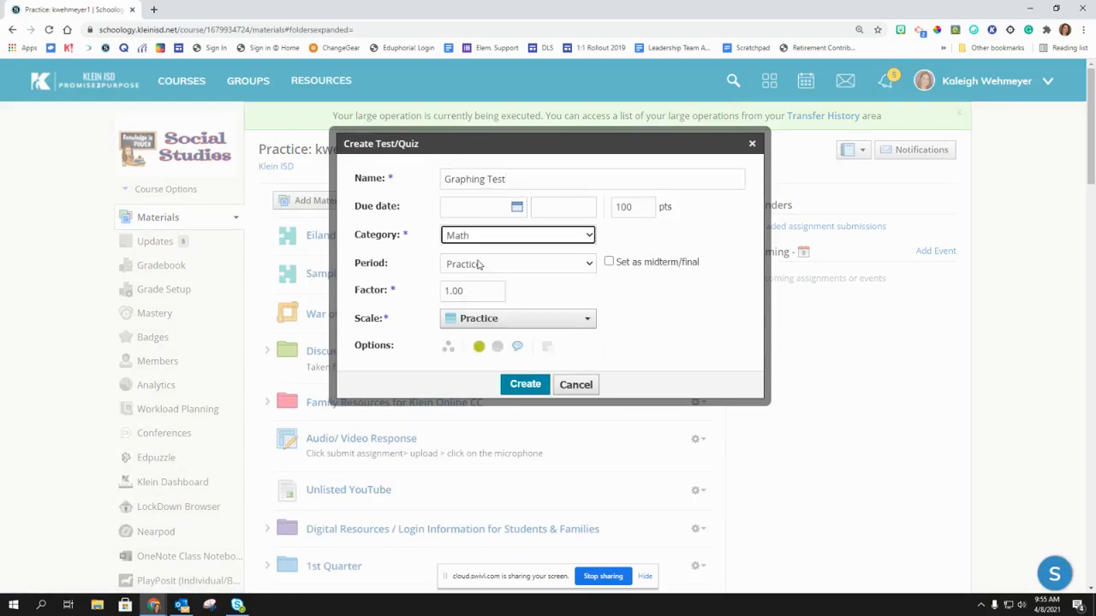
click(512, 387)
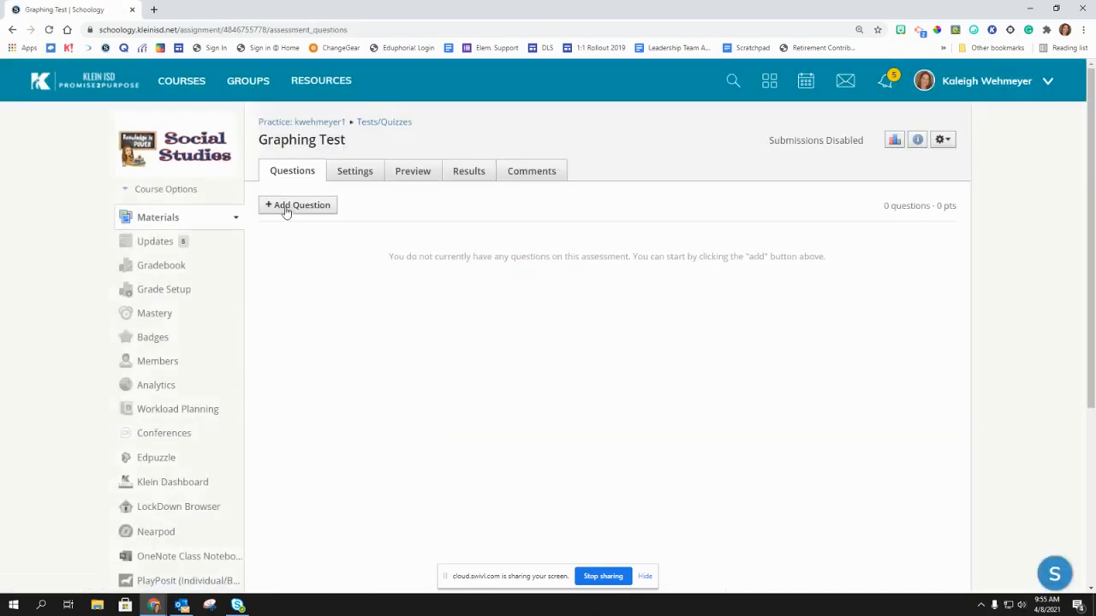
Add all individual questions from the personal 5.8C/5.4C Mastery Bank to the Graphing Test
click(287, 208)
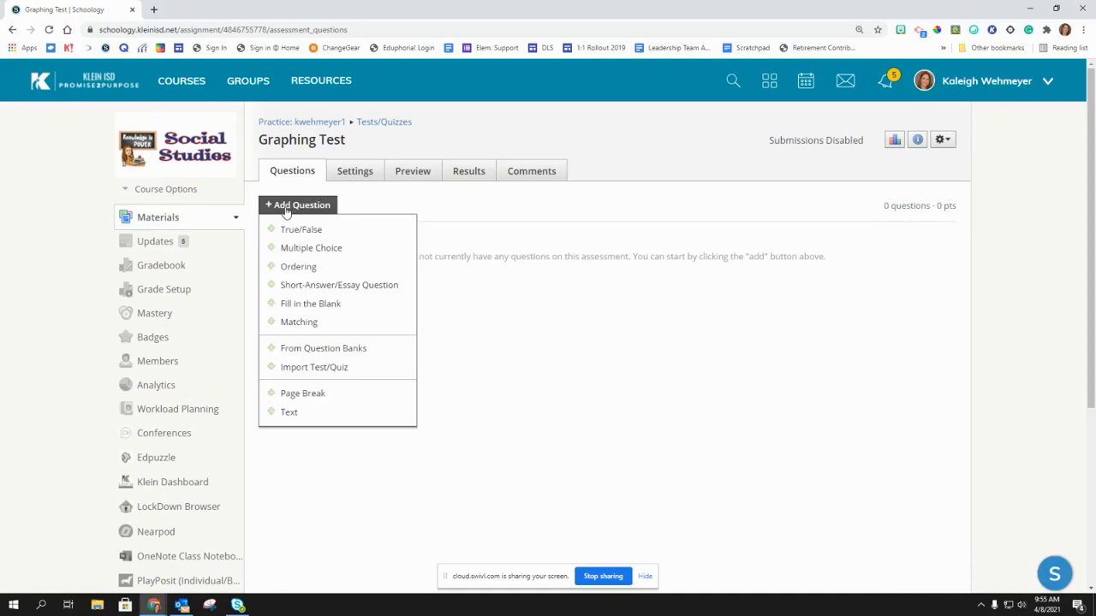
click(332, 351)
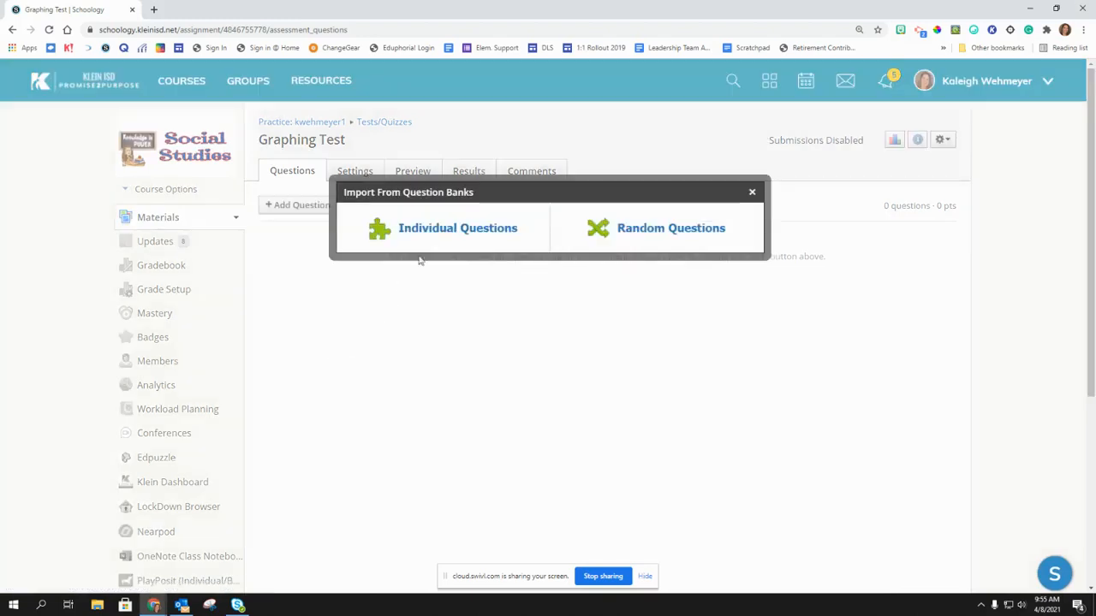
click(469, 231)
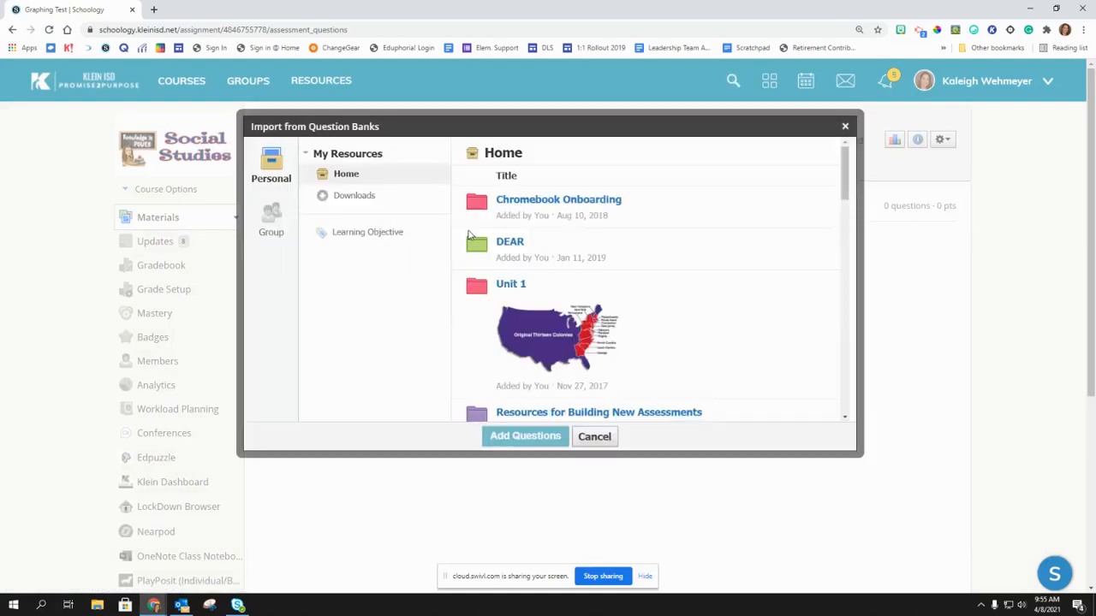
drag(845, 193, 846, 407)
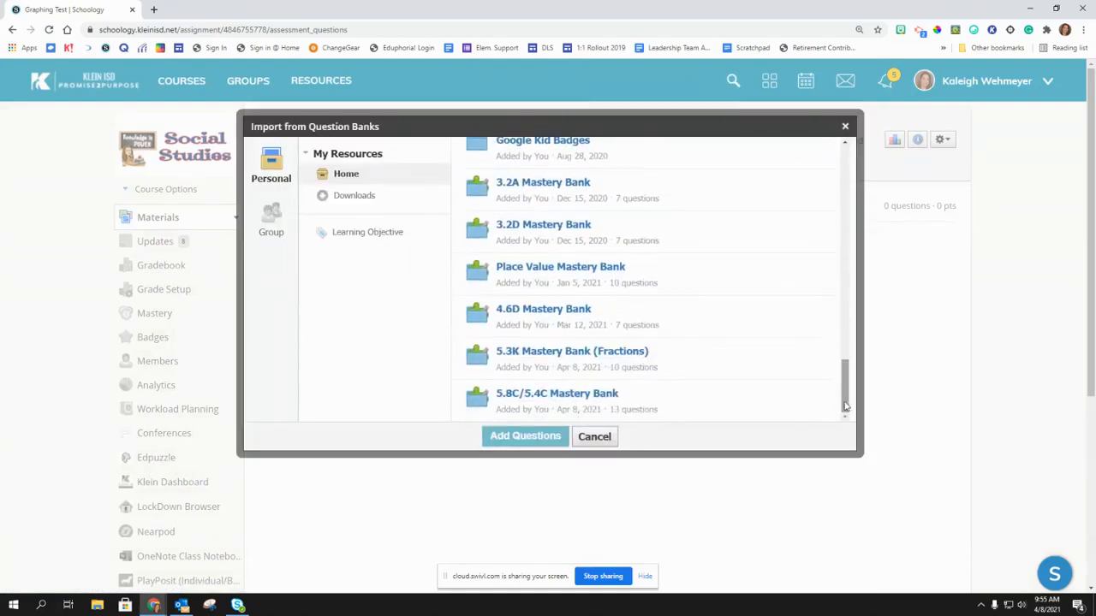
click(595, 395)
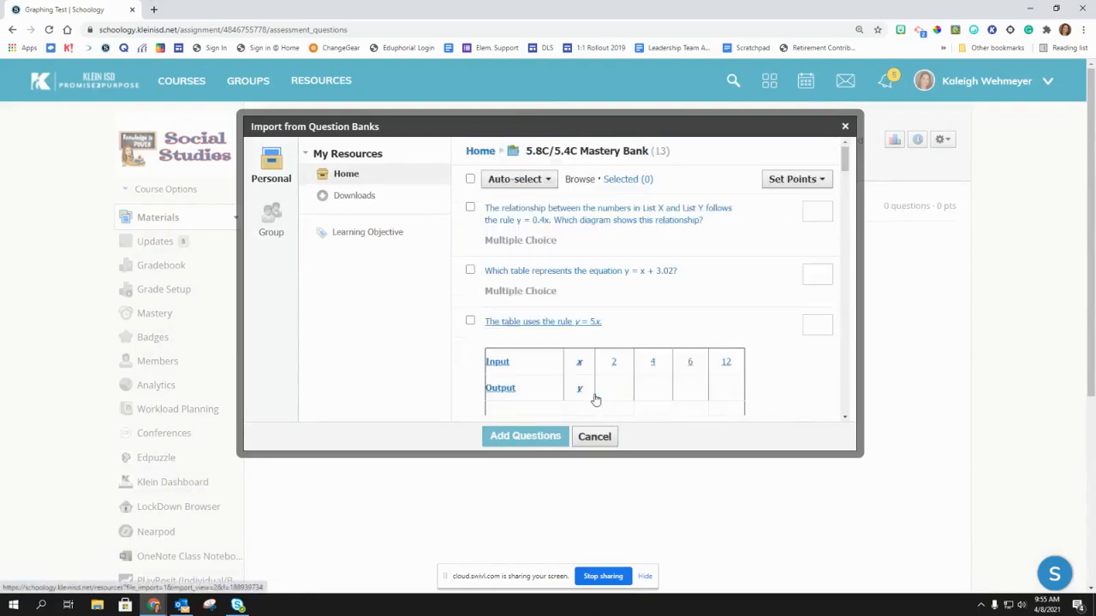
click(471, 180)
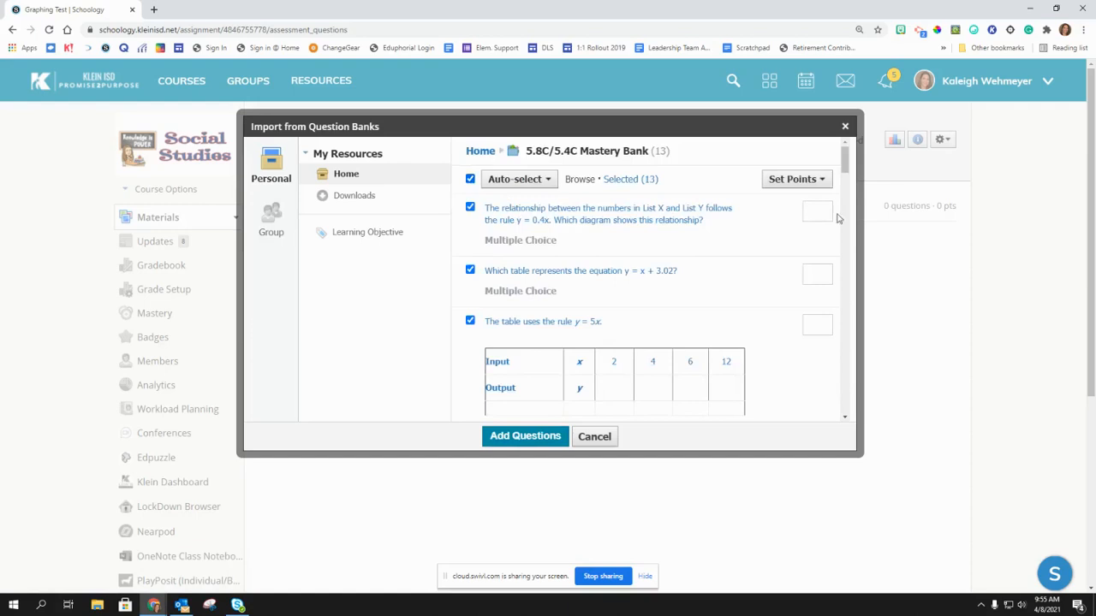
click(525, 437)
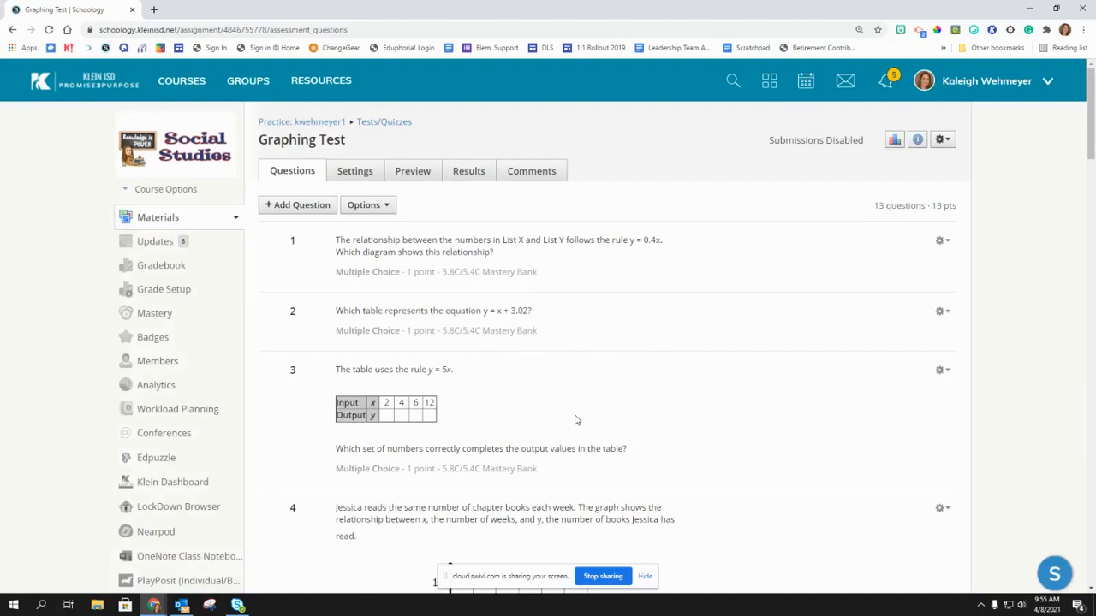
Return to the course materials and save a copy of the Graphing Test to the Home resource collection with no folder
click(305, 126)
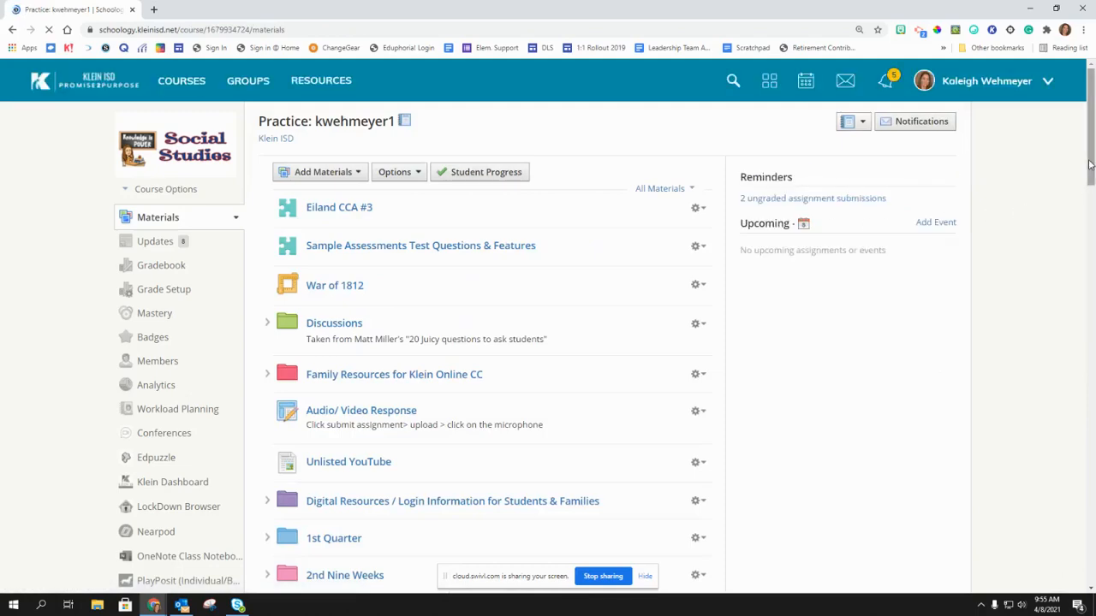
drag(1090, 164, 1058, 561)
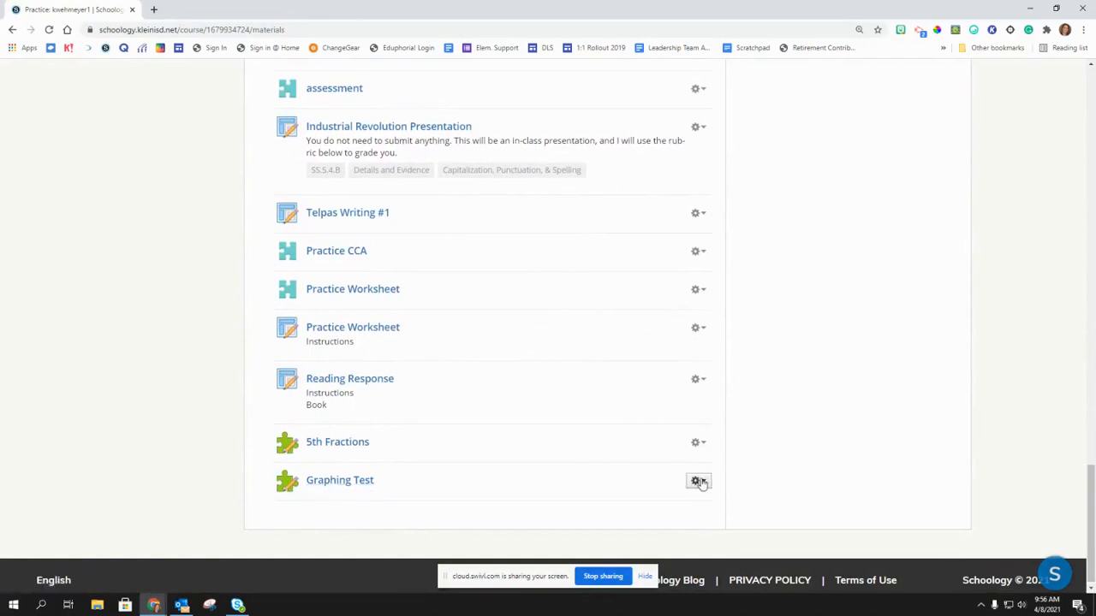
click(698, 482)
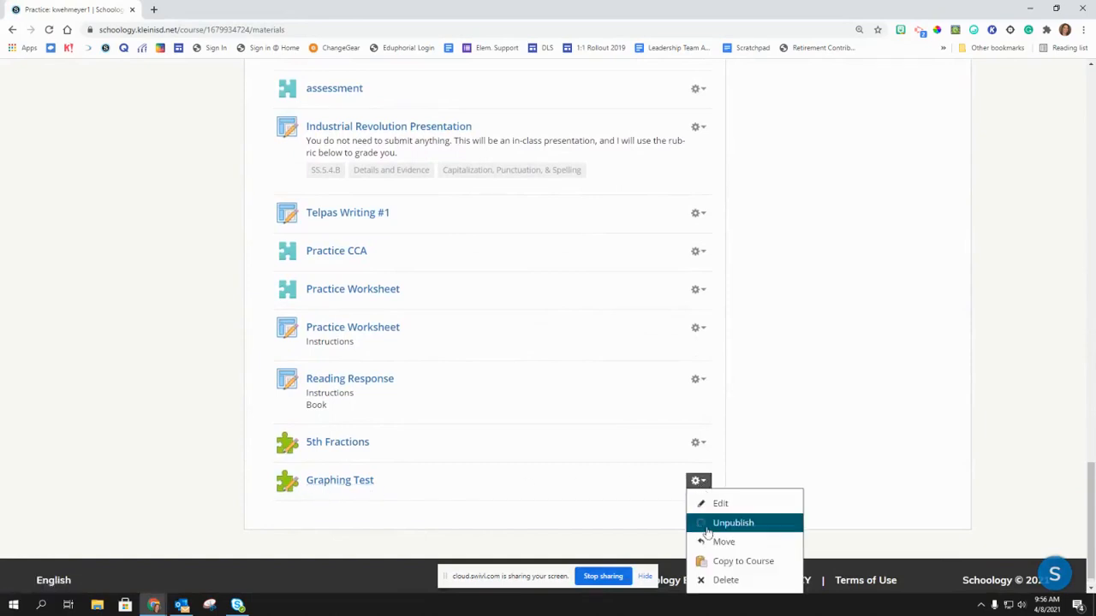
scroll(711, 553, down, 1)
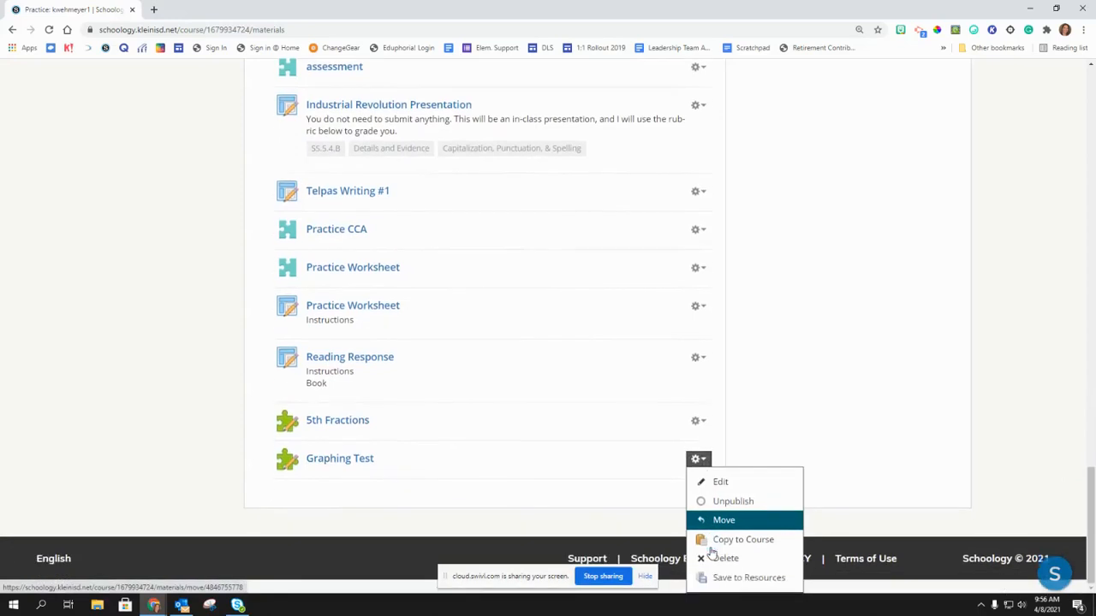
click(729, 579)
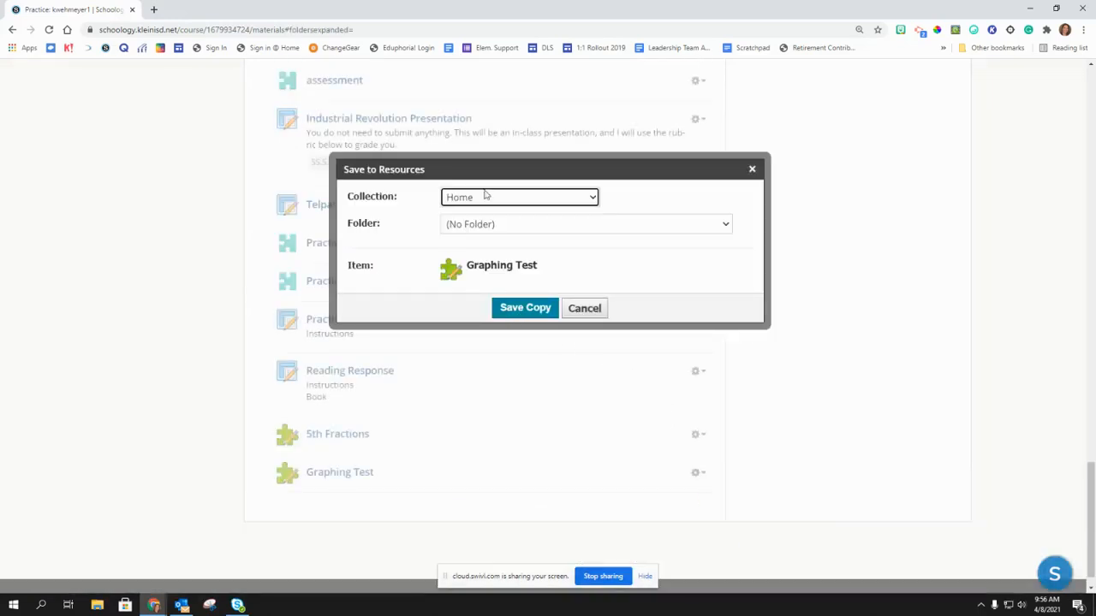
click(520, 310)
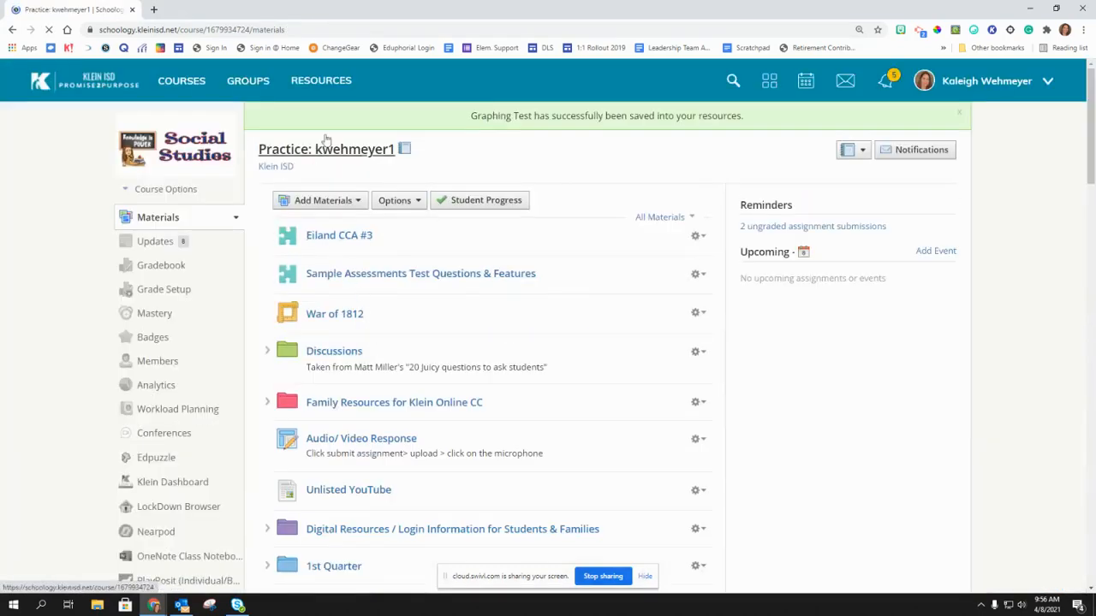
Convert the Graphing Test in personal resources to an assessment, saved in the Home collection with no folder
click(330, 81)
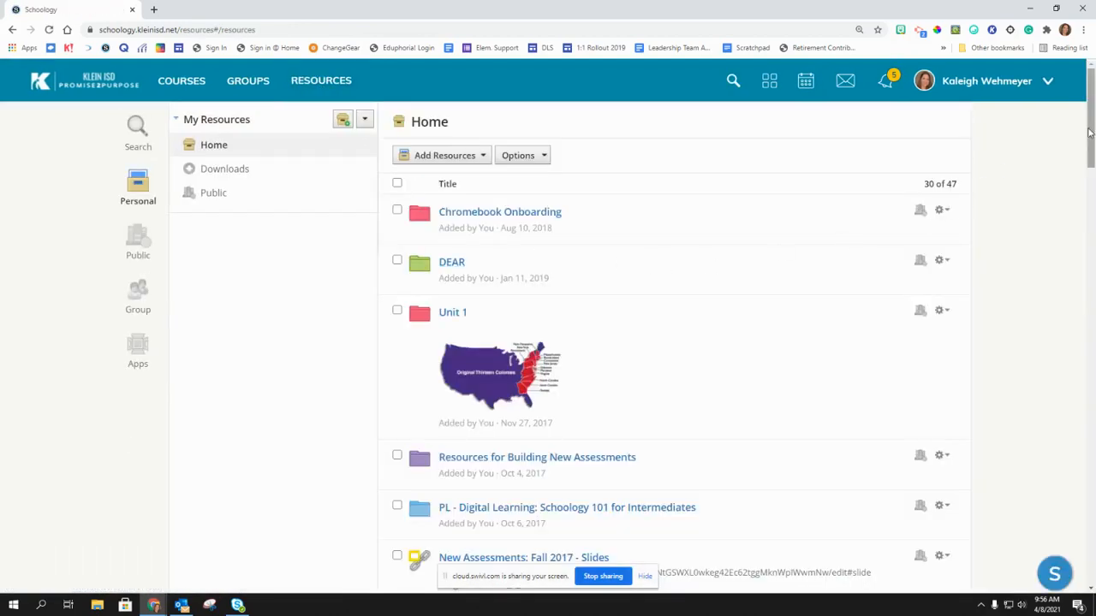
drag(1090, 132, 1083, 582)
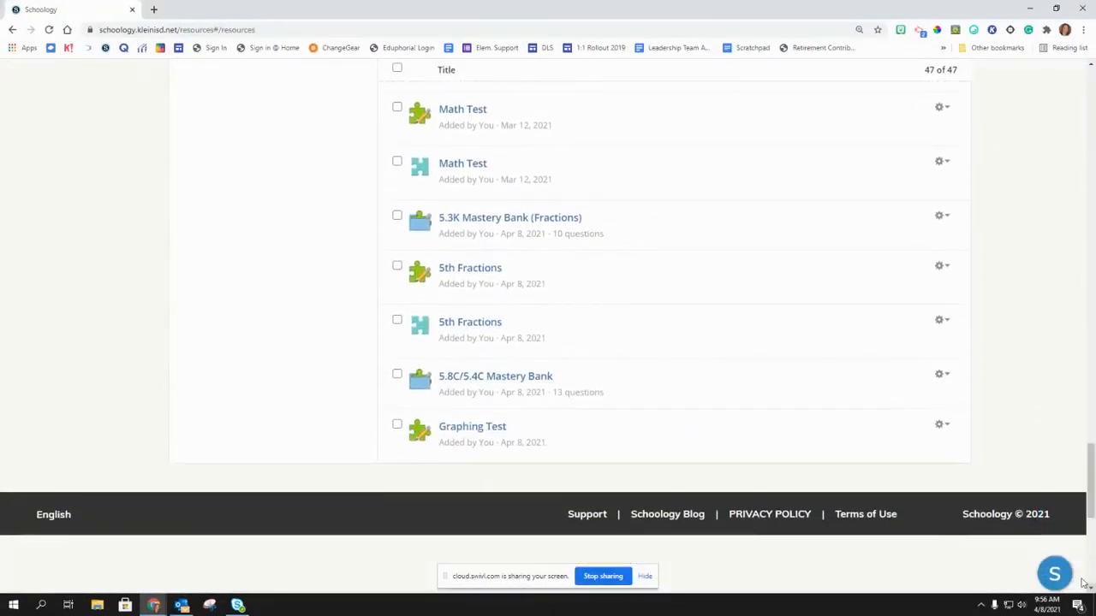
click(942, 426)
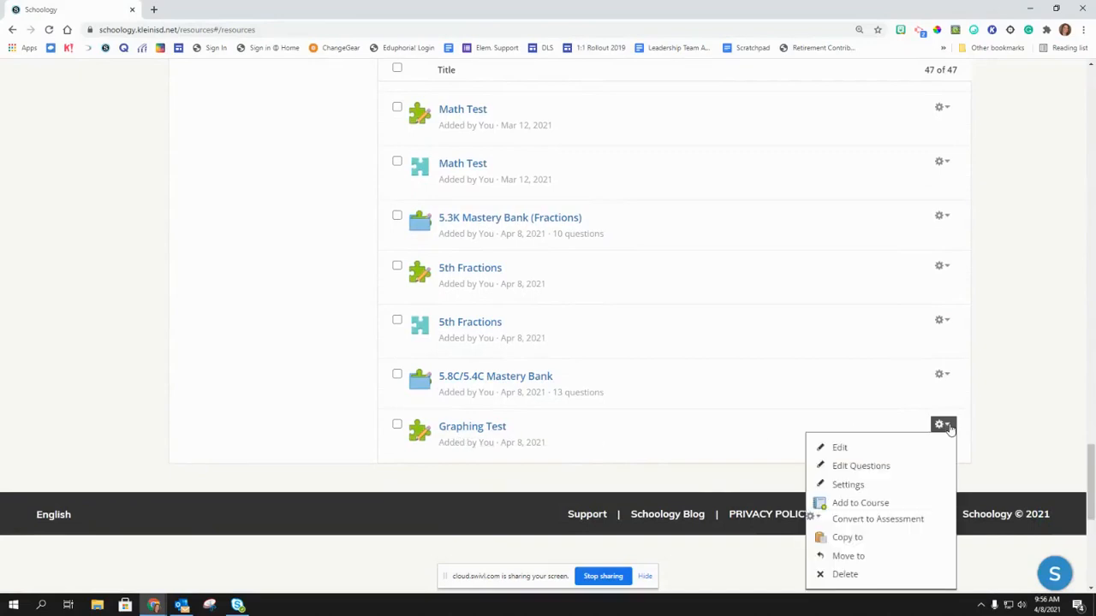
click(909, 521)
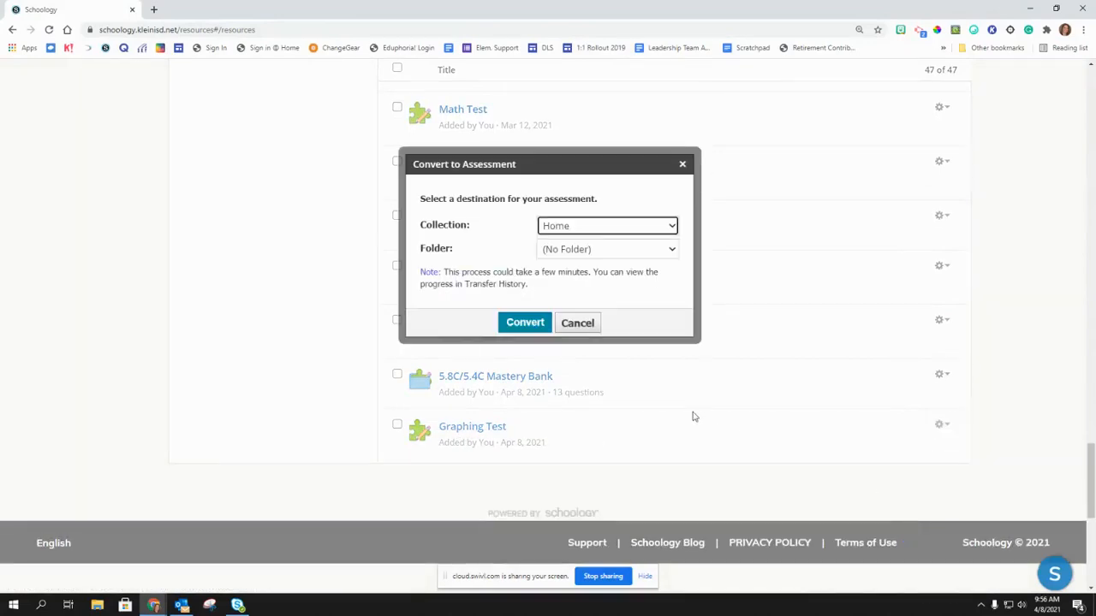
click(525, 323)
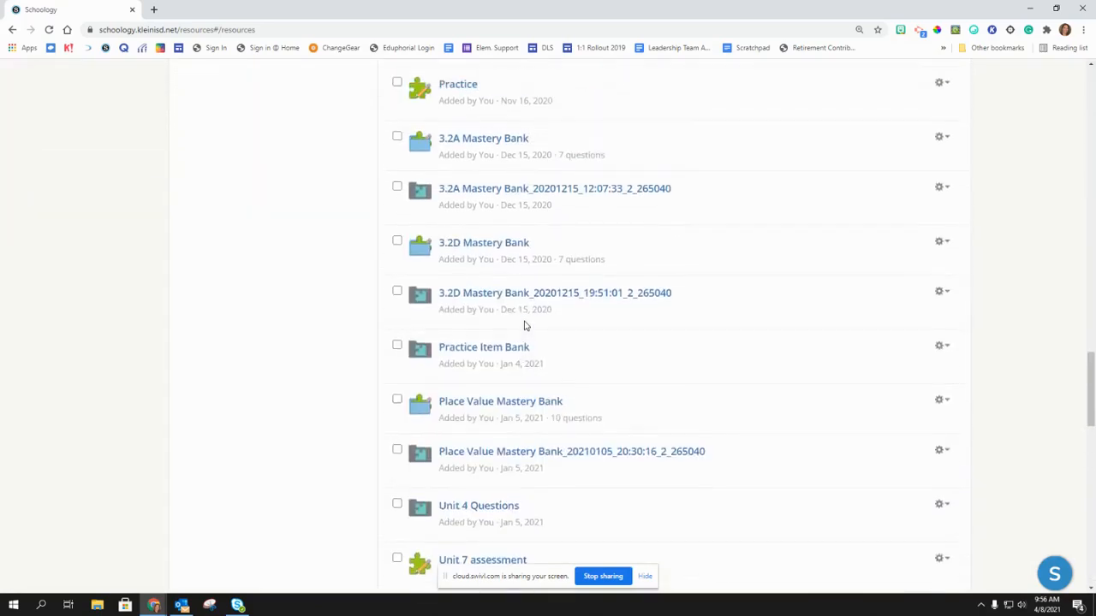
Check the end of the Home resource list for the converted Graphing Test and reload the page to refresh it
scroll(525, 323, down, 6)
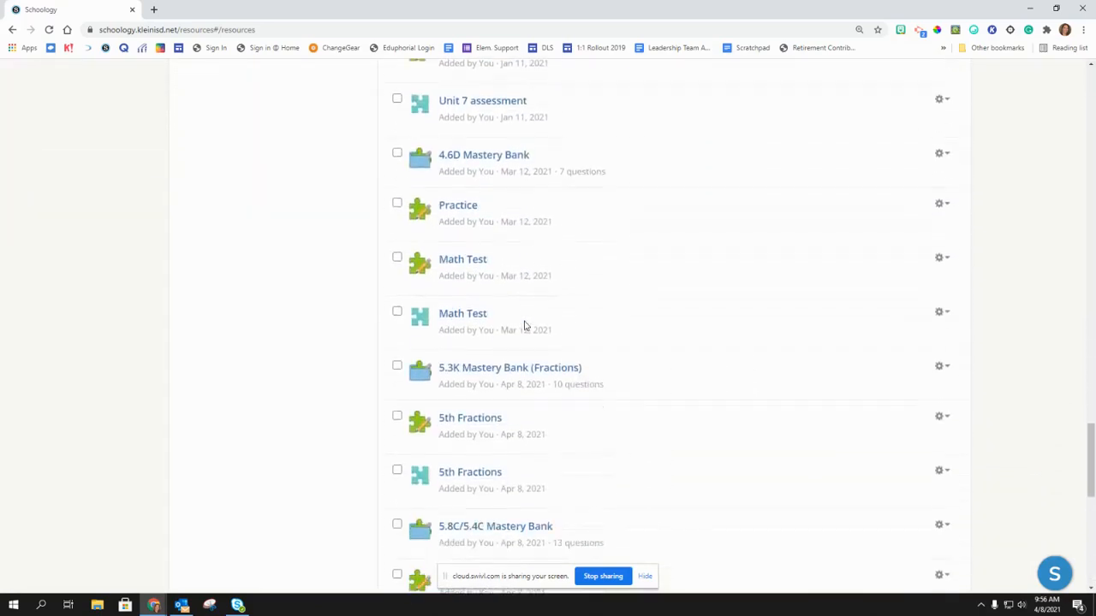
scroll(525, 324, down, 1)
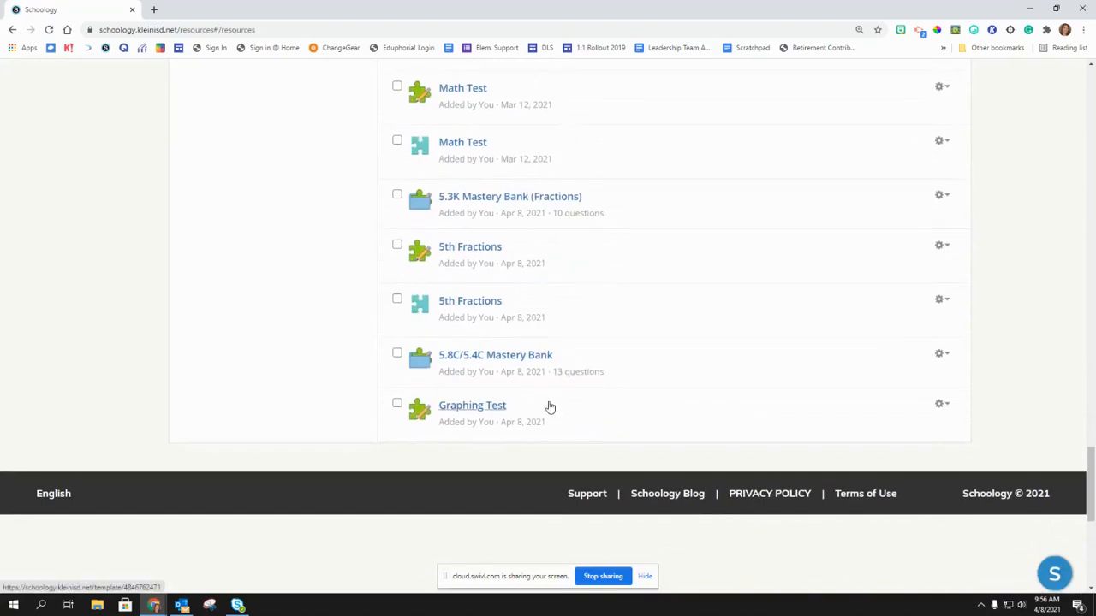
click(49, 29)
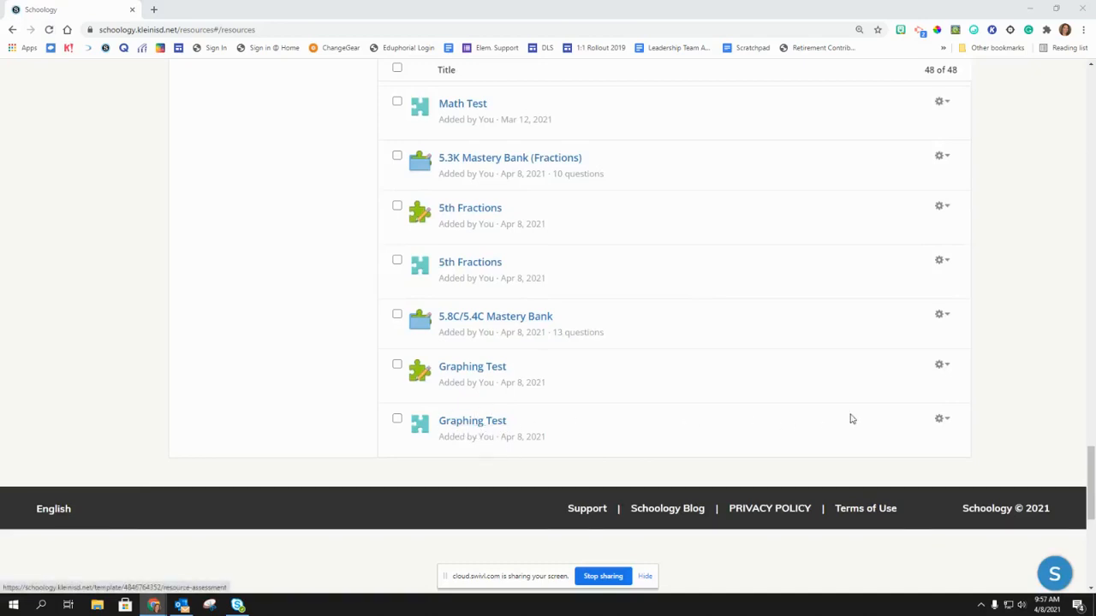
Add the converted Graphing Test assessment to the account owner's own practice course with the Math category and no folder
click(941, 421)
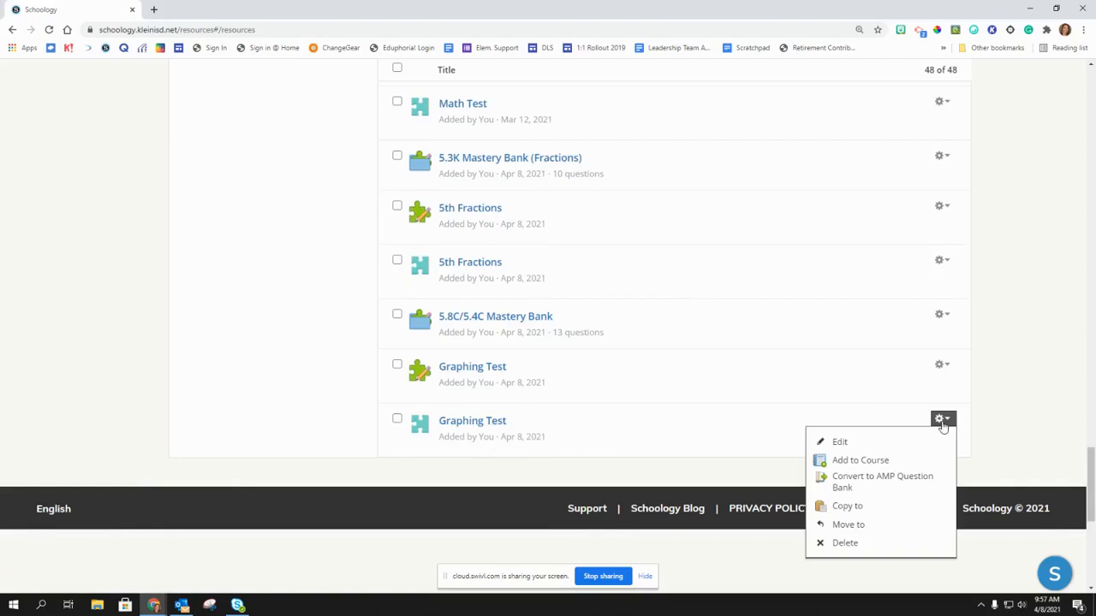
click(860, 461)
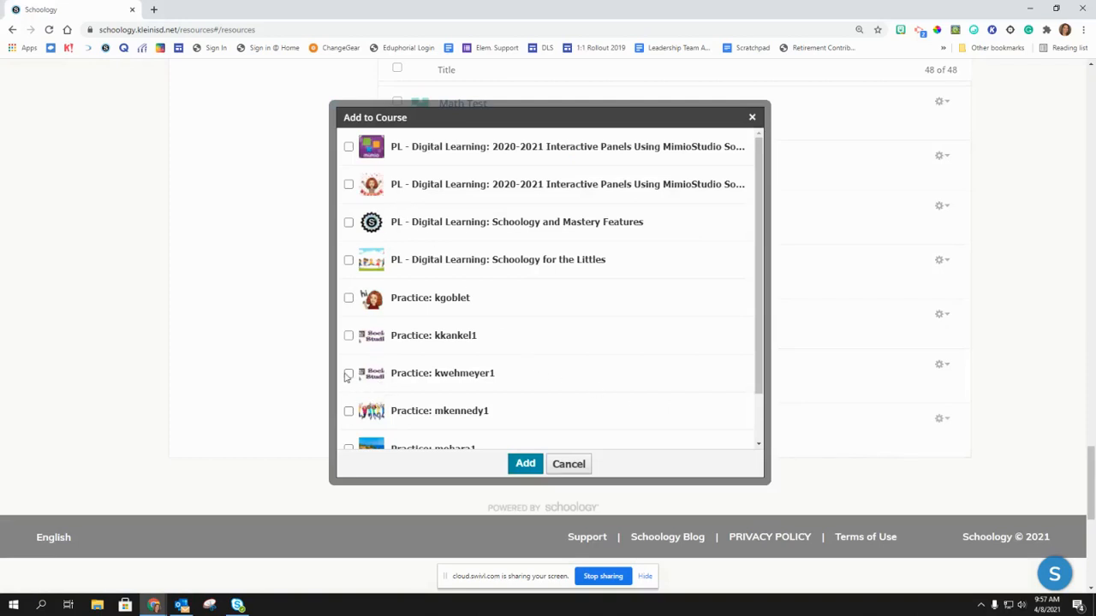
click(348, 374)
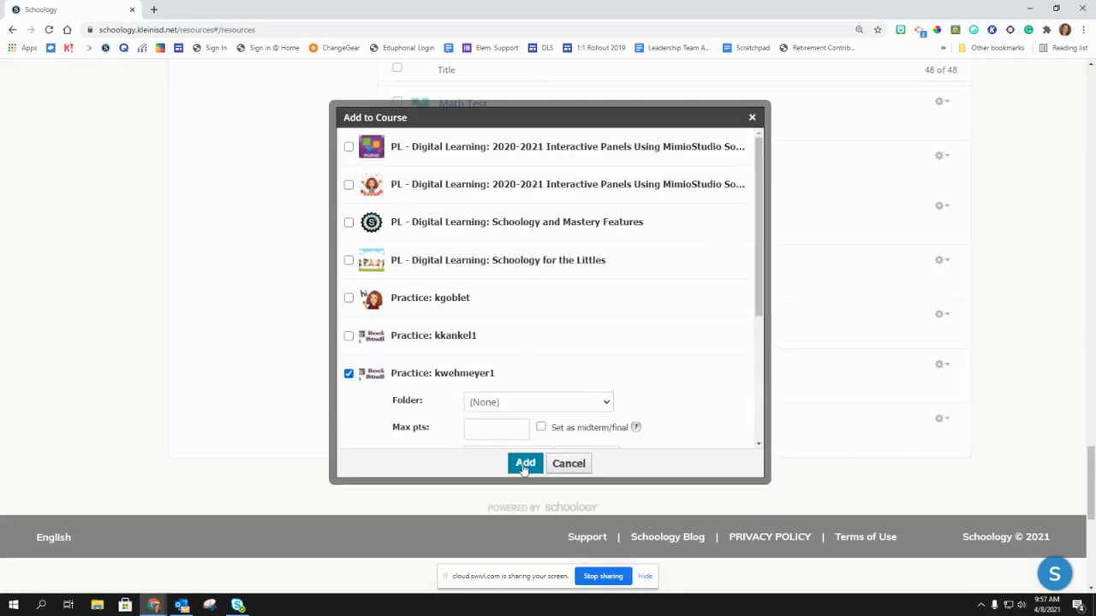
scroll(581, 393, down, 1)
click(557, 374)
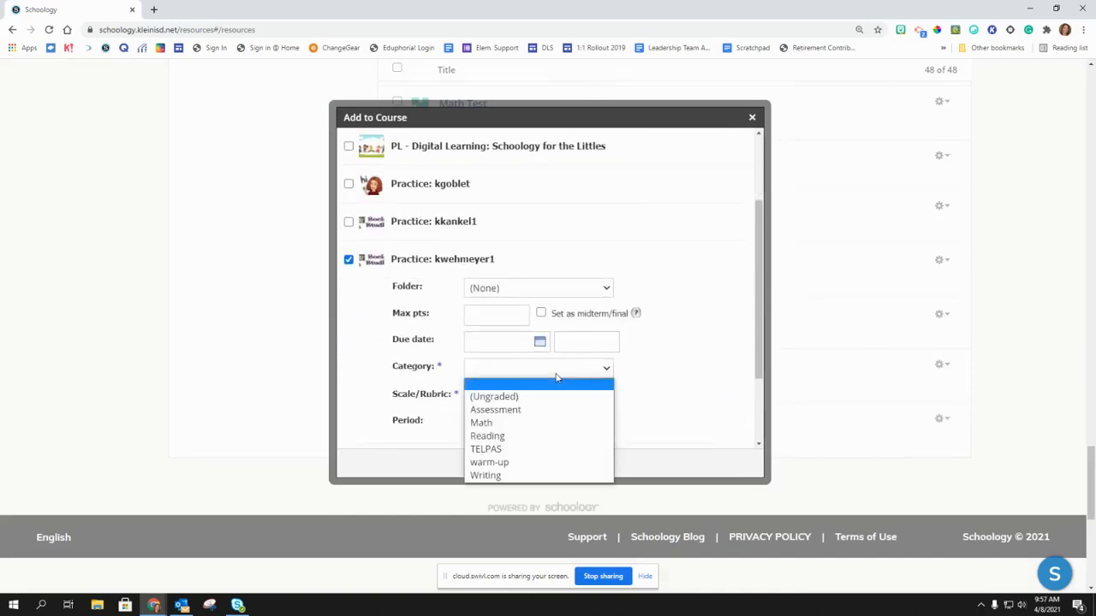
click(501, 423)
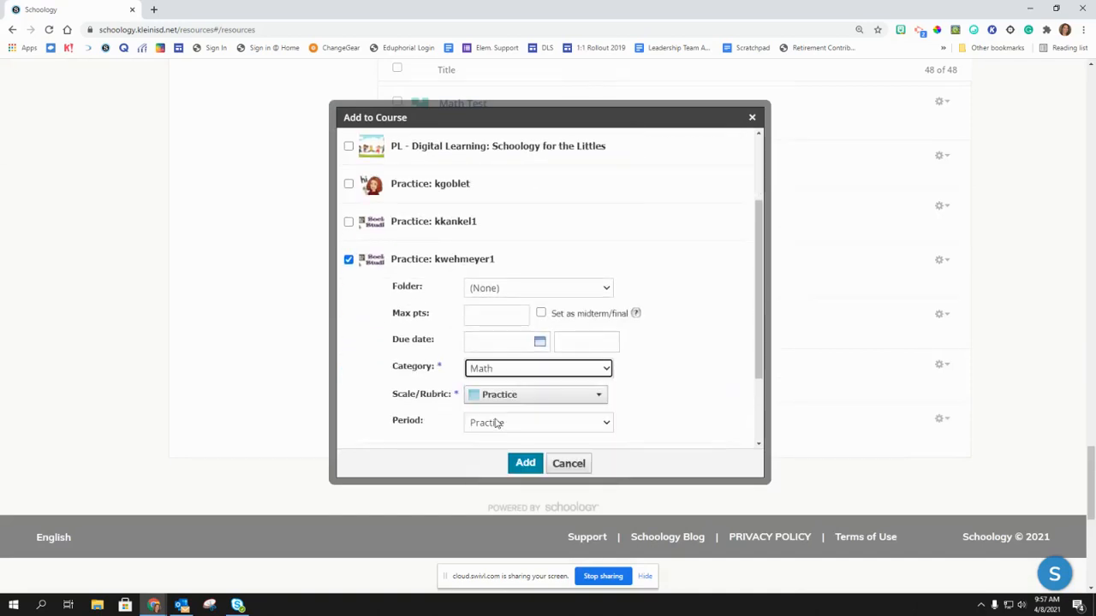
click(524, 464)
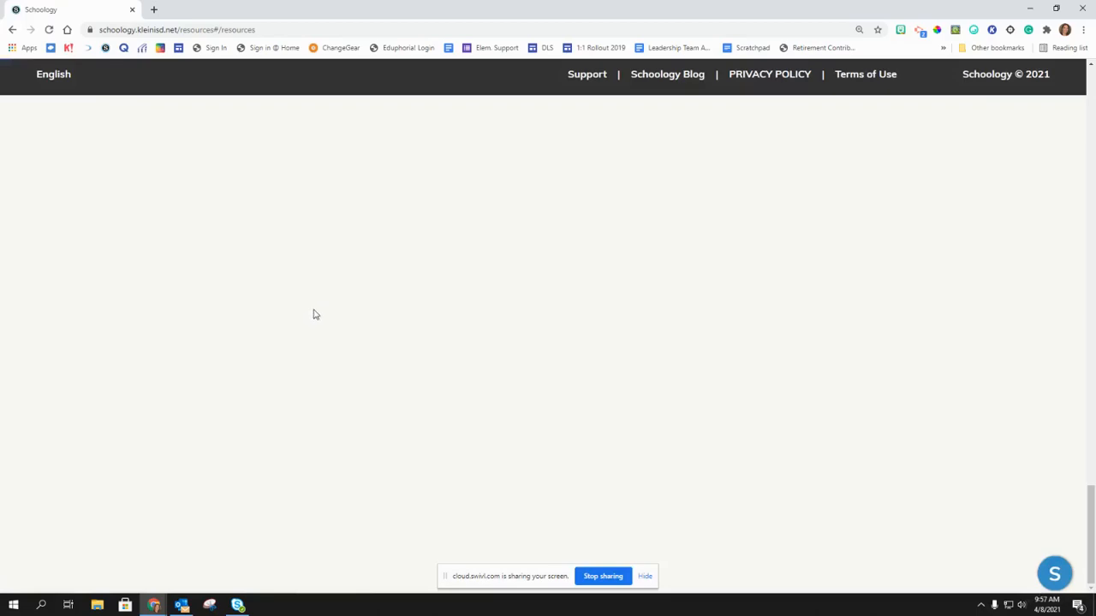
Go back to the practice course and check the end of its materials list for the added Graphing Test assessment
scroll(266, 214, up, 3)
scroll(275, 231, up, 3)
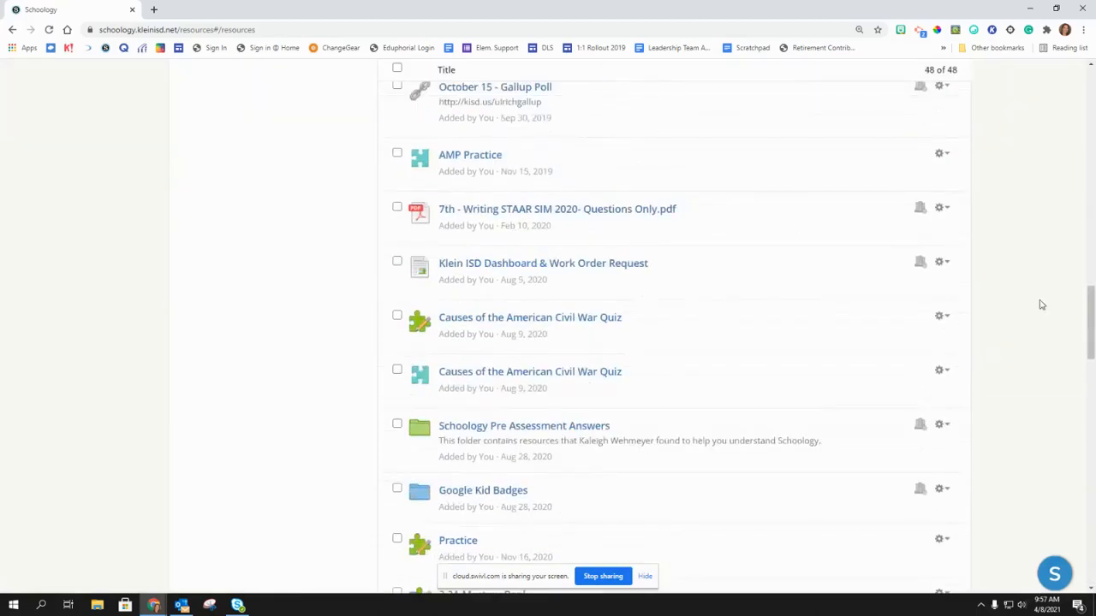
drag(1089, 318, 1089, 99)
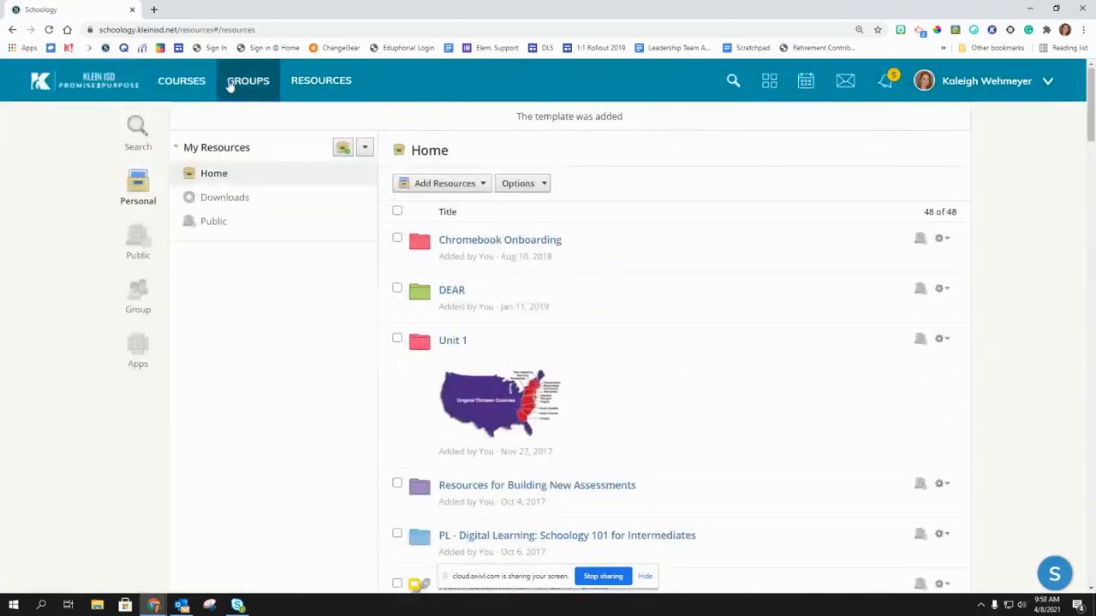
click(200, 83)
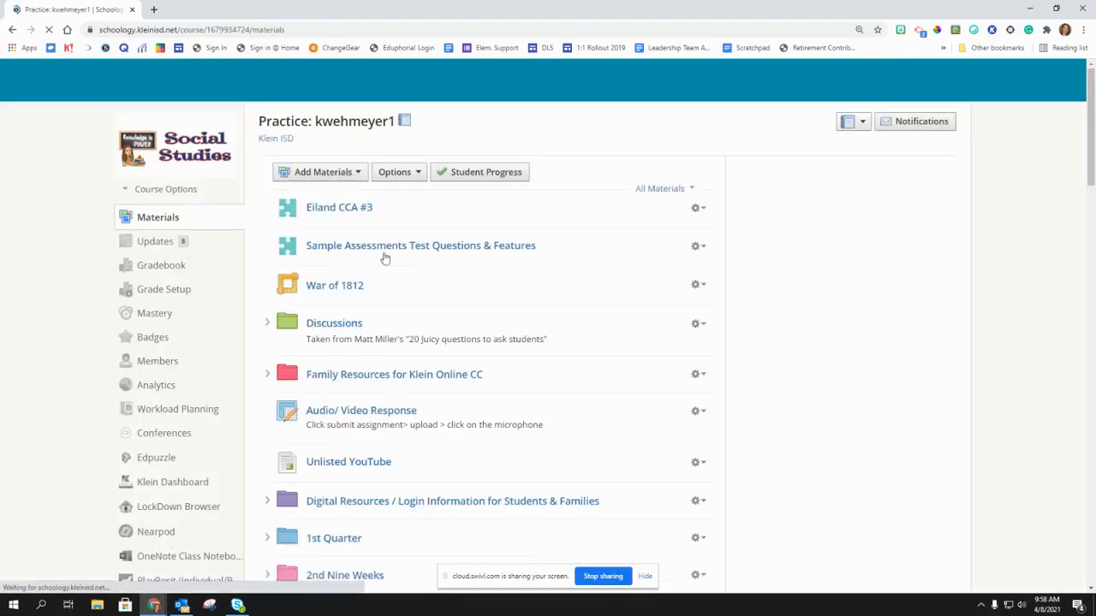
drag(1090, 152, 1069, 555)
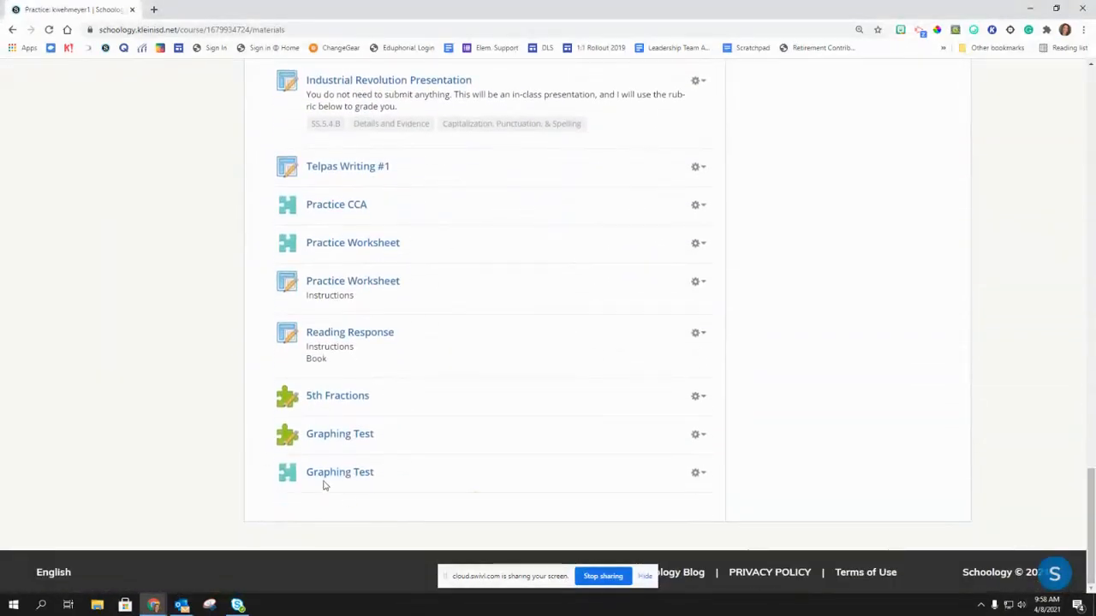